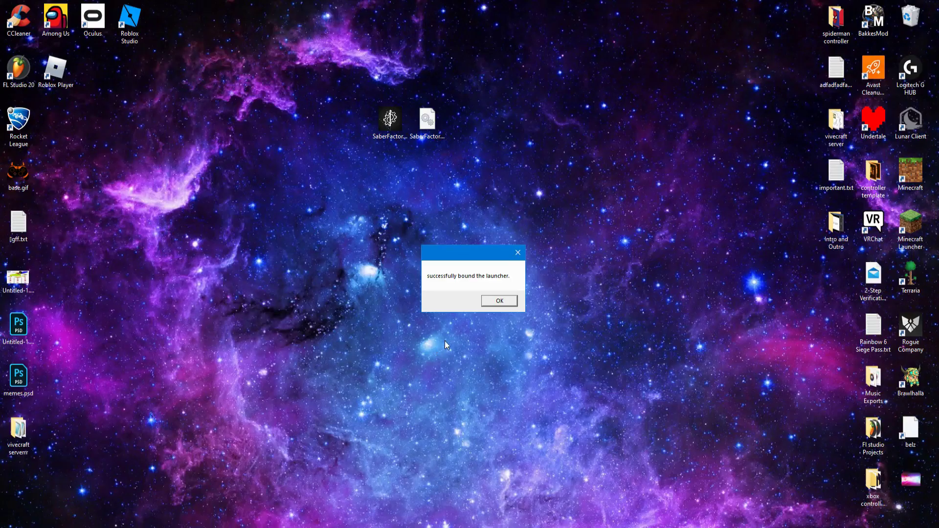
# Dismiss the message, confirm the launcher reports Saber Factory 1.5.1 installed, and close it.
pyautogui.click(488, 306)
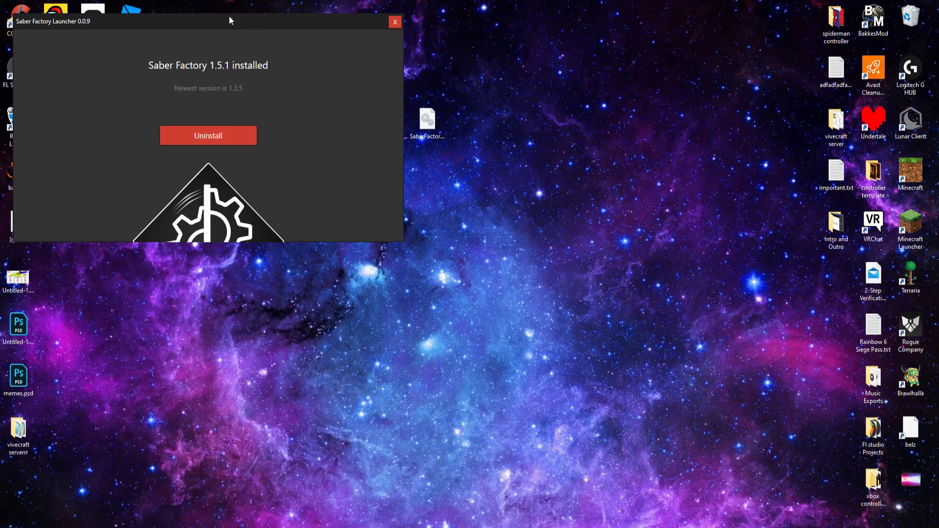
pyautogui.moveTo(248, 36)
pyautogui.mouseDown()
pyautogui.moveTo(352, 160)
pyautogui.moveTo(351, 148)
pyautogui.mouseUp()
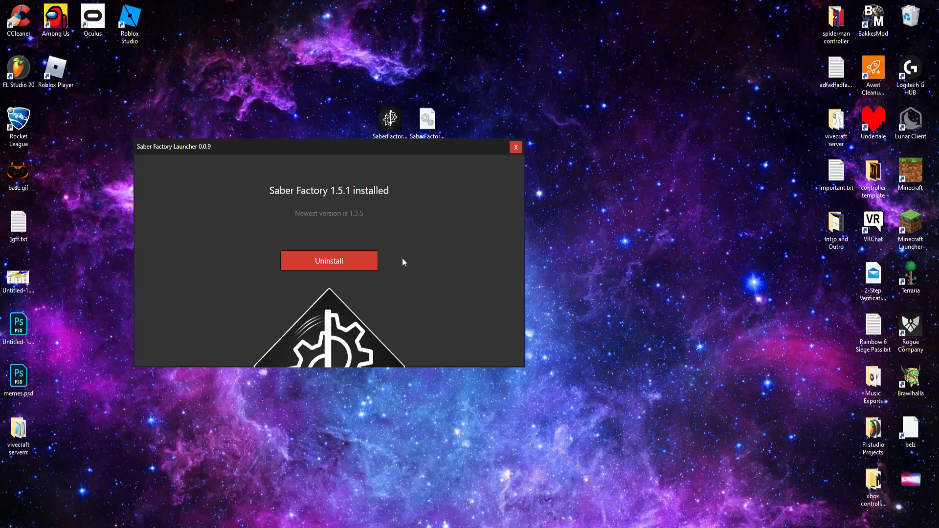
pyautogui.click(516, 148)
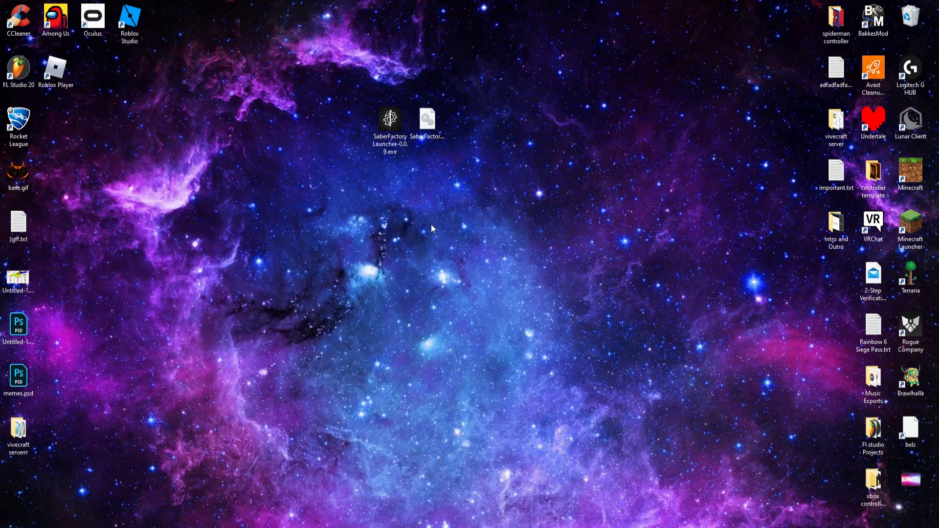
# Open the Plugins folder inside the Beat Saber install directory.
pyautogui.press('super+r')
pyautogui.press('Return')
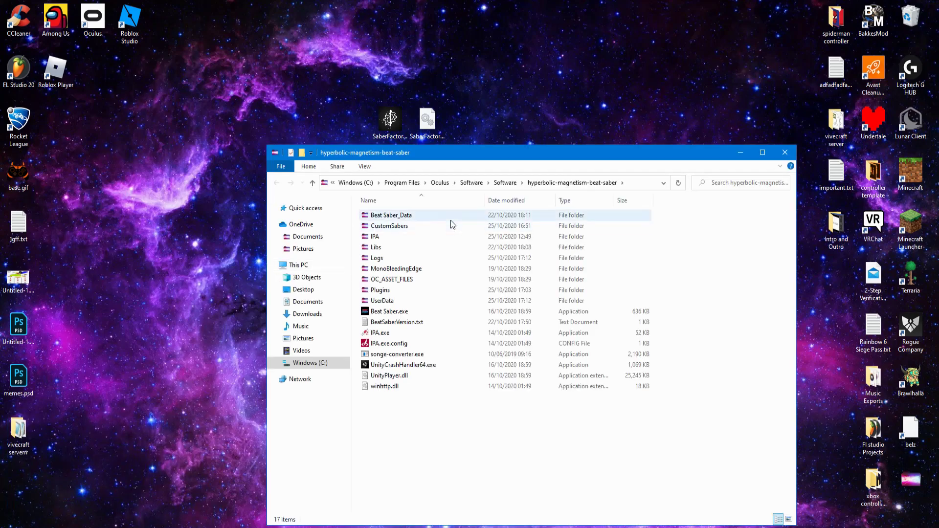
pyautogui.doubleClick(392, 293)
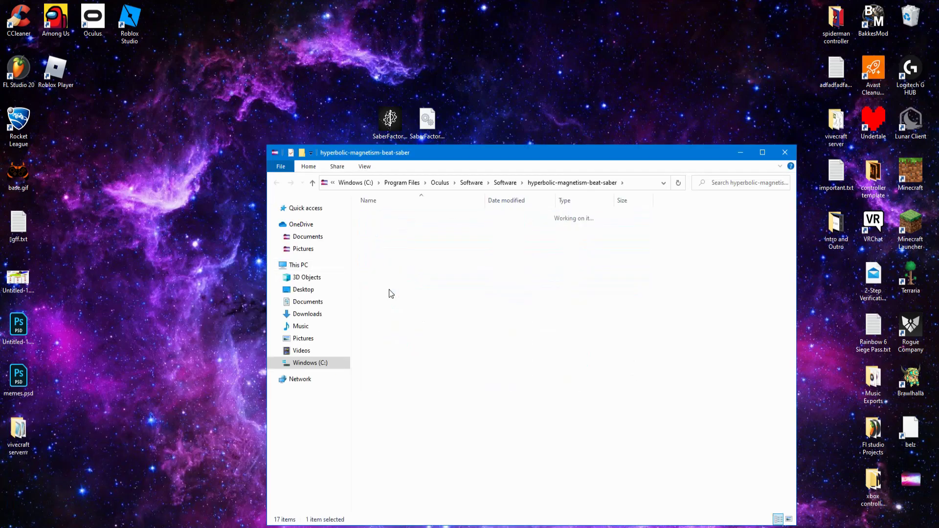
# Copy SaberFactory.dll from the desktop into Plugins, replacing the existing file.
pyautogui.moveTo(427, 119)
pyautogui.mouseDown()
pyautogui.moveTo(456, 102)
pyautogui.moveTo(644, 437)
pyautogui.mouseUp()
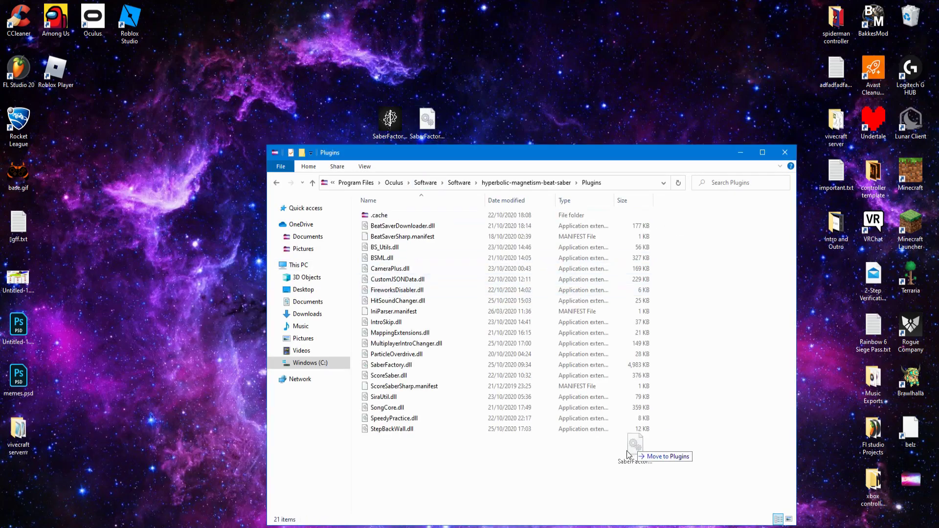
pyautogui.moveTo(454, 460); pyautogui.dragTo(454, 460)
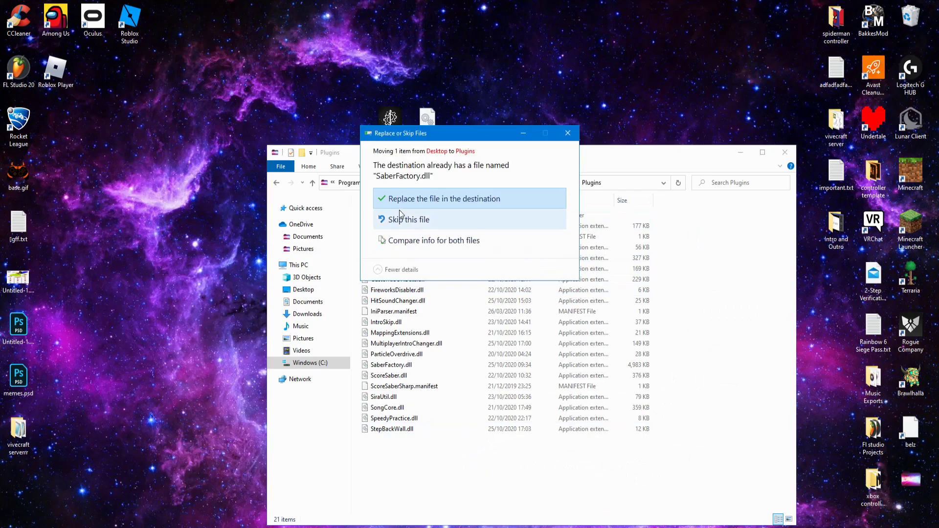
pyautogui.click(404, 195)
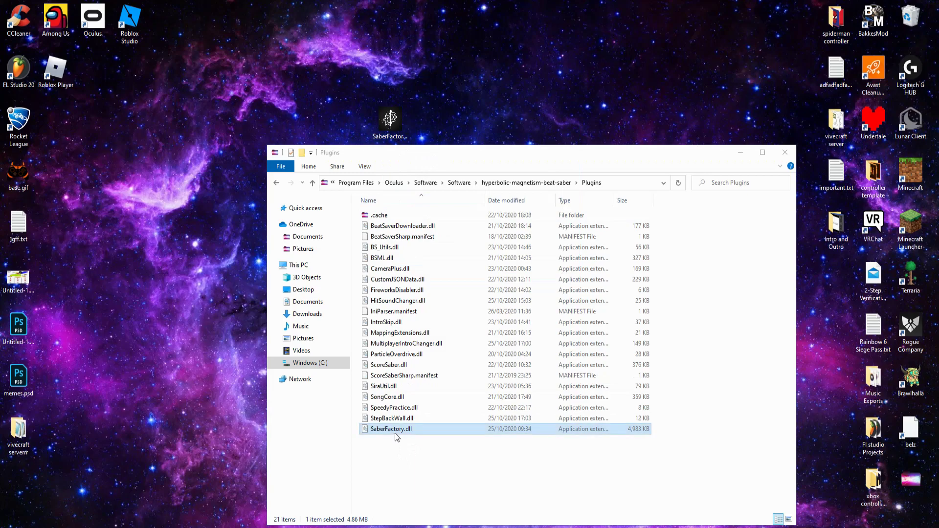
pyautogui.click(493, 77)
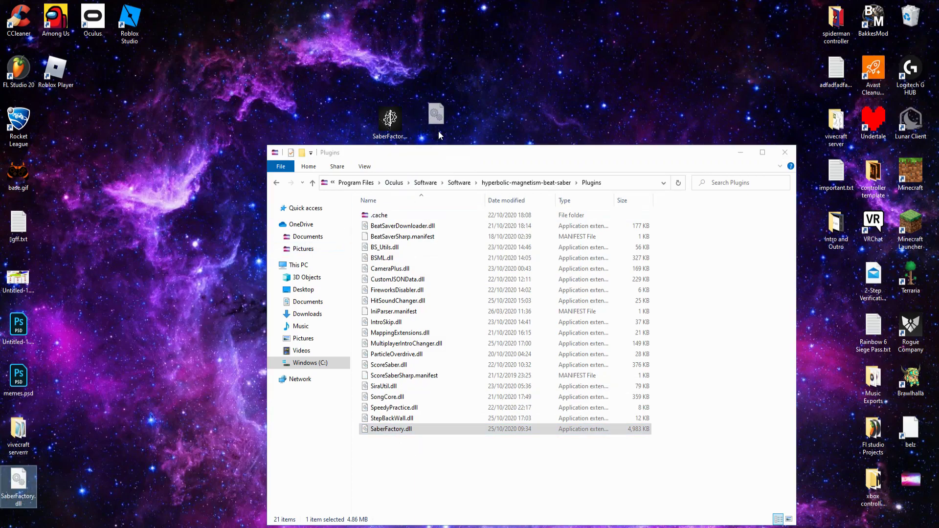
pyautogui.click(460, 160)
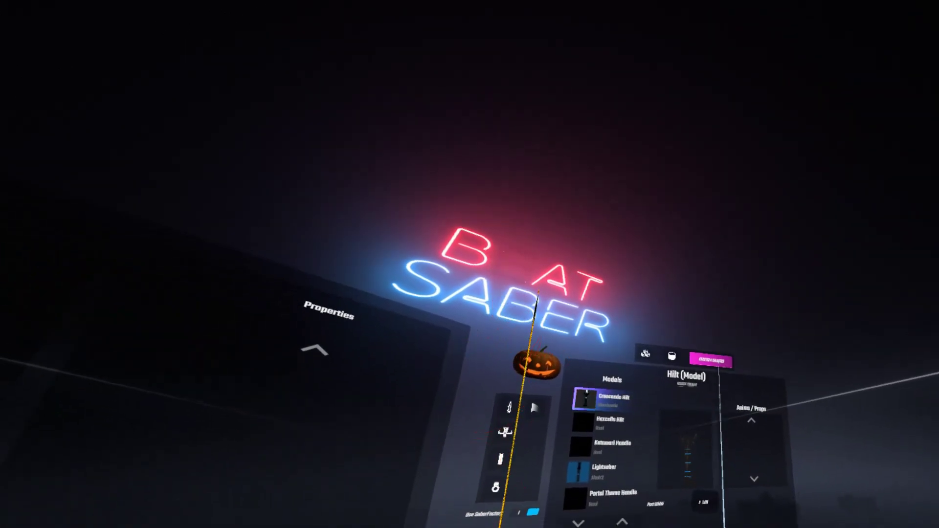
# Switch the Saber Factory menu to Custom Sabers and scroll the Models list to the top.
pyautogui.click(771, 309)
pyautogui.scroll(2, 631, 421)
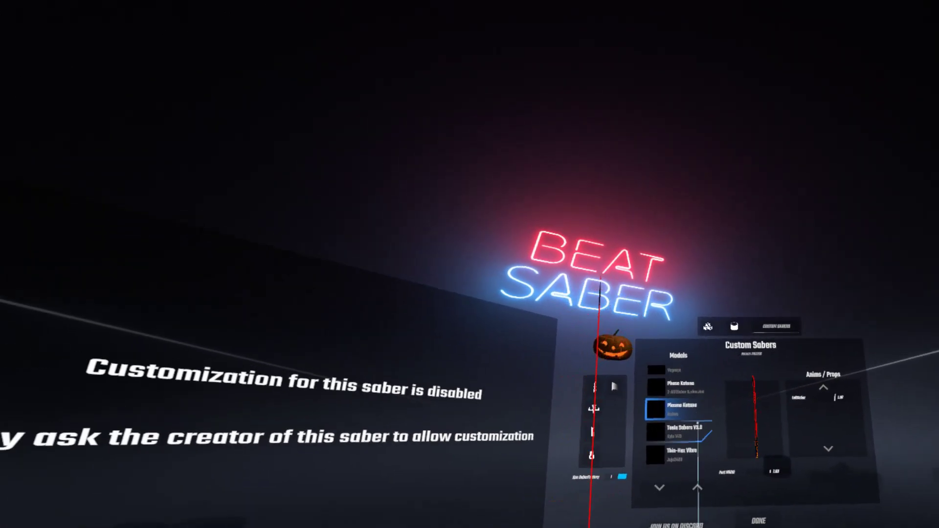
pyautogui.scroll(5, 699, 421)
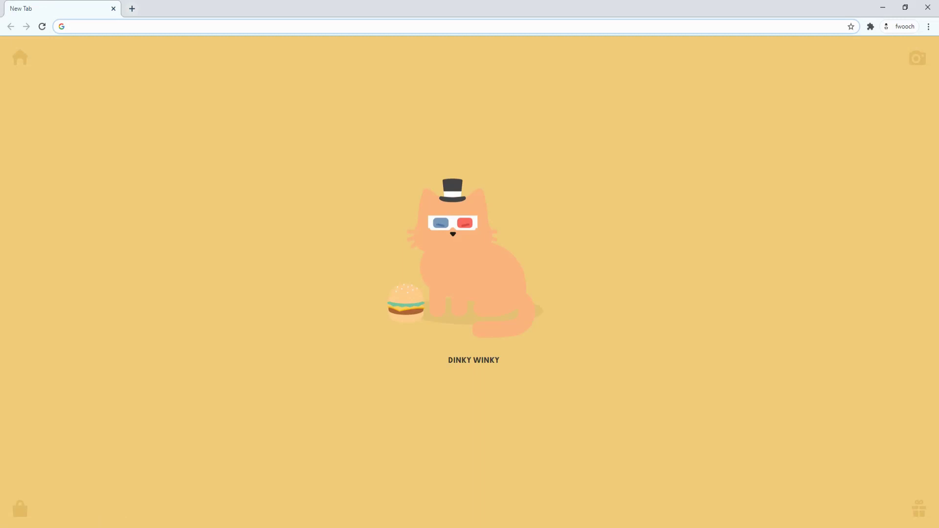
# Close the Quest 2 window and bring the Plugins Explorer window to the front.
pyautogui.click(84, 527)
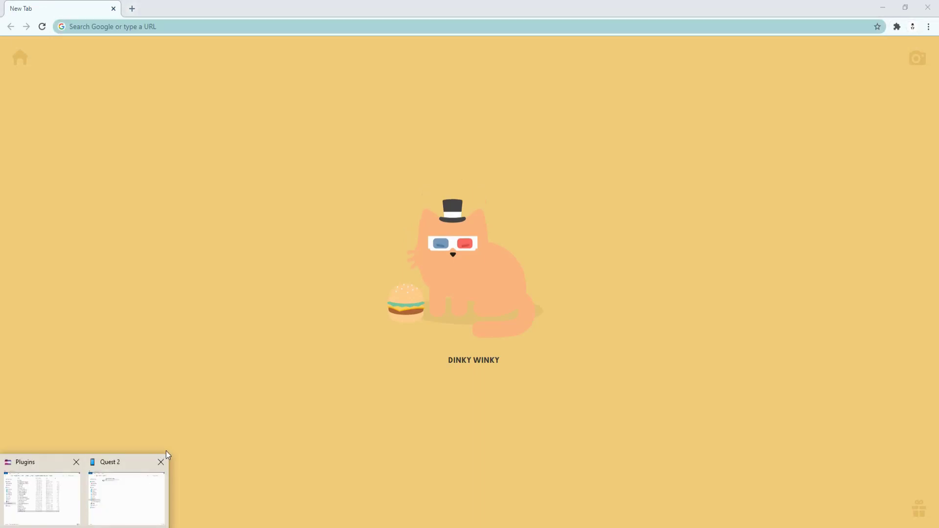
pyautogui.click(160, 466)
pyautogui.click(103, 500)
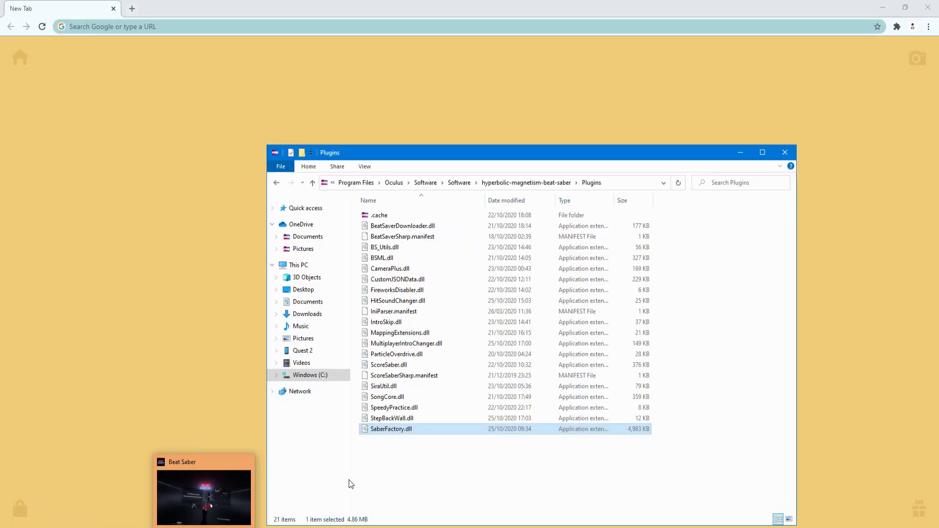
# Open CustomSabers, check its ten .saber files, then close Explorer and the browser.
pyautogui.click(530, 182)
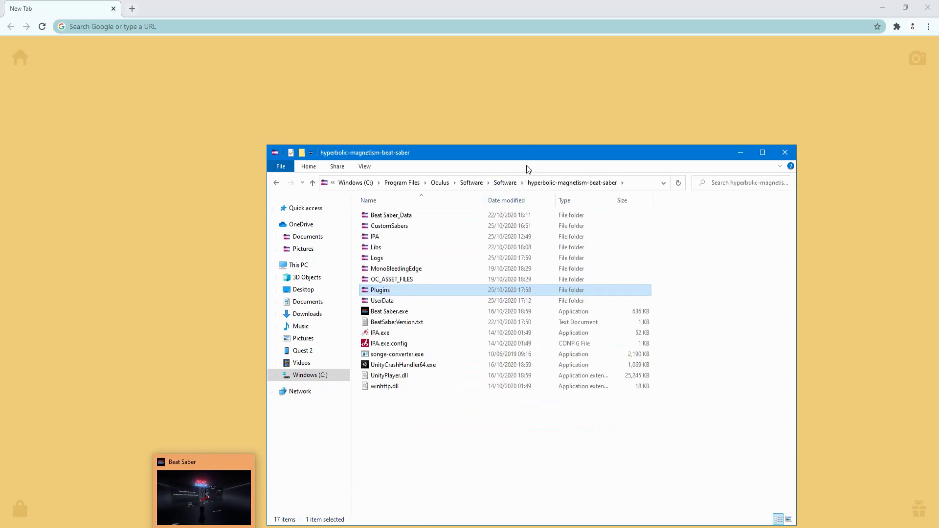
pyautogui.doubleClick(417, 228)
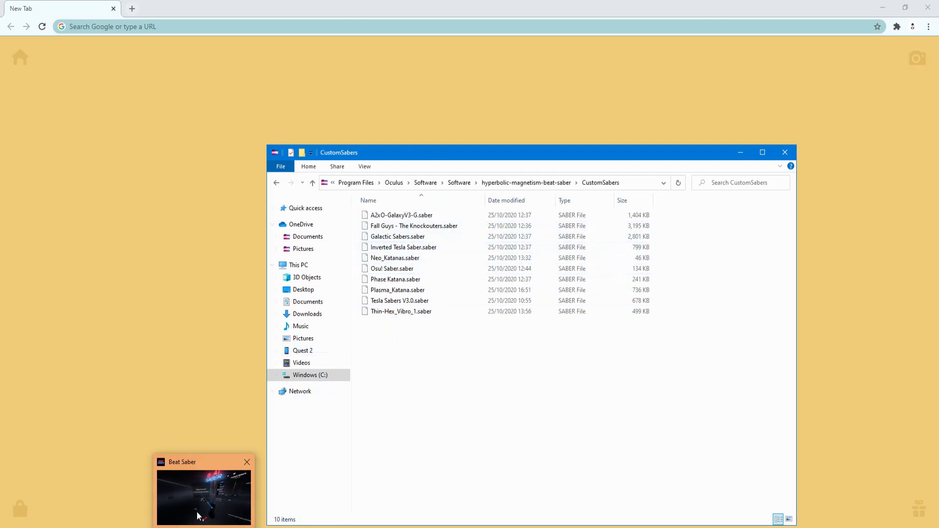
pyautogui.click(250, 462)
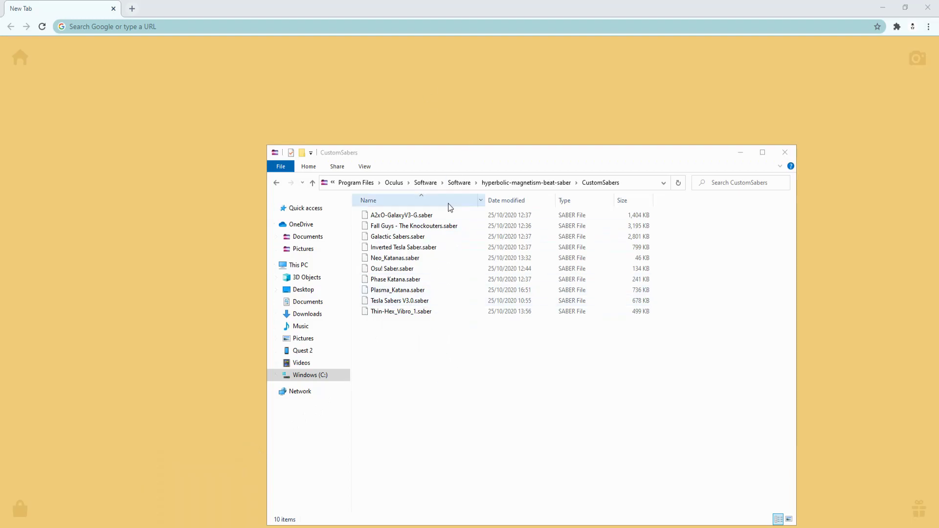
pyautogui.click(787, 153)
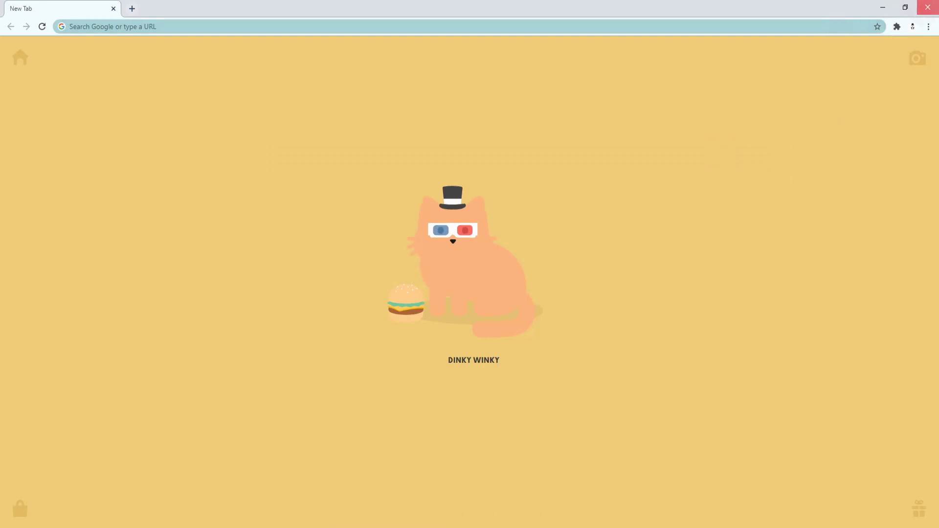
pyautogui.click(933, 14)
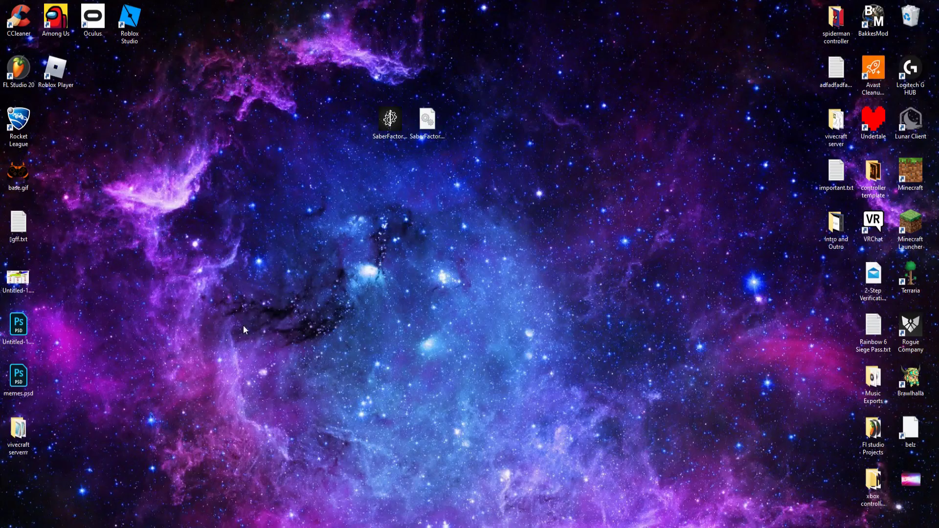
# Restore the Oculus app window from the taskbar to its Home page.
pyautogui.click(177, 525)
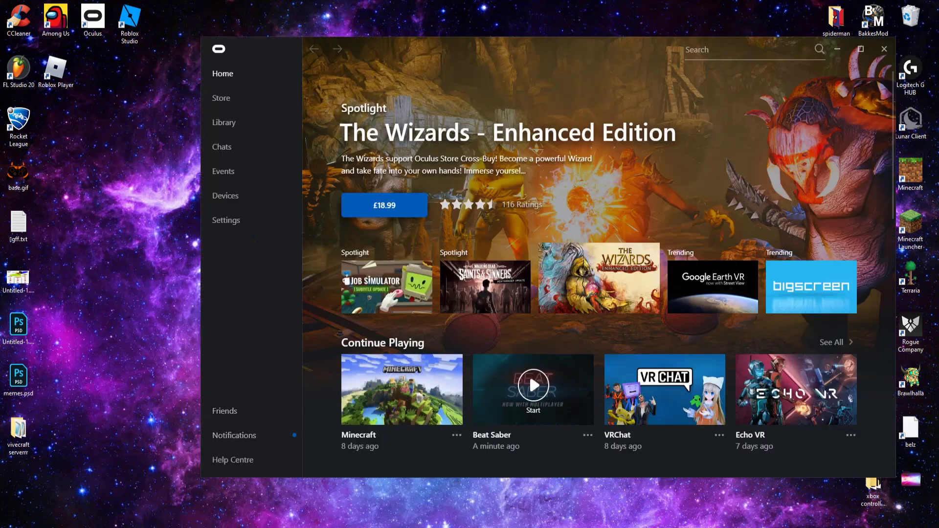